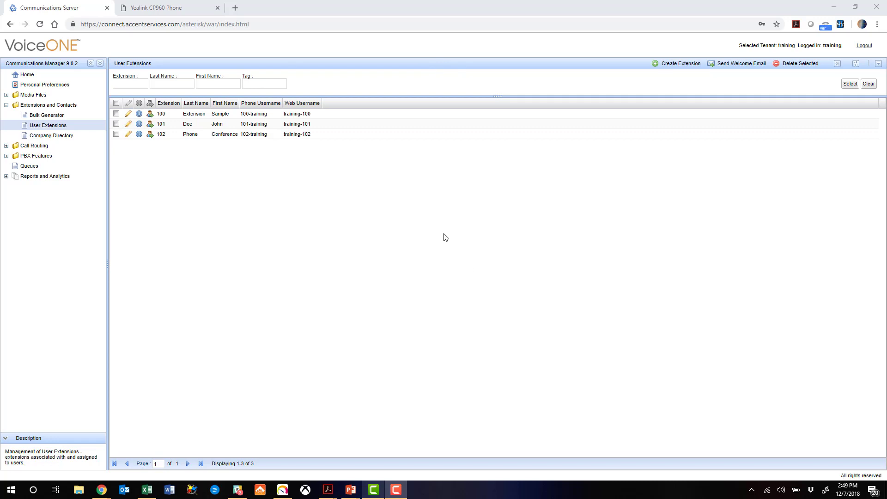
# - Open extension 102's Phone settings in VoiceONE Communications Manager
pyautogui.click(169, 9)
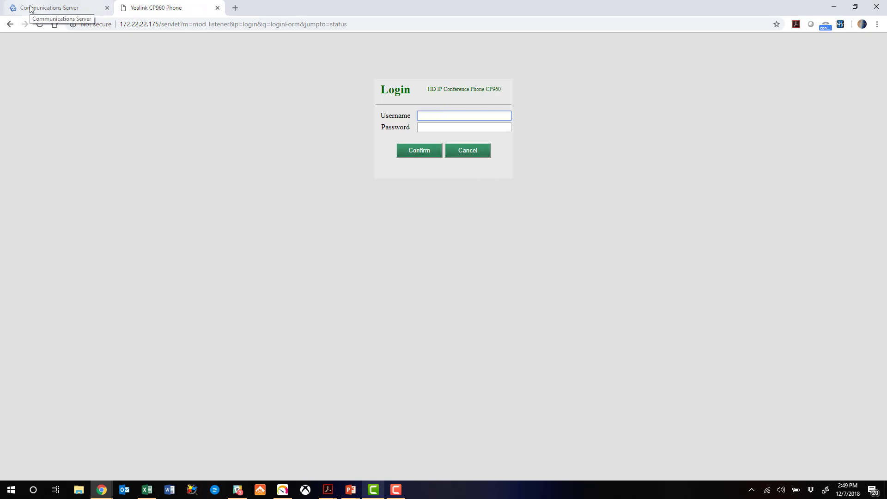
pyautogui.click(31, 8)
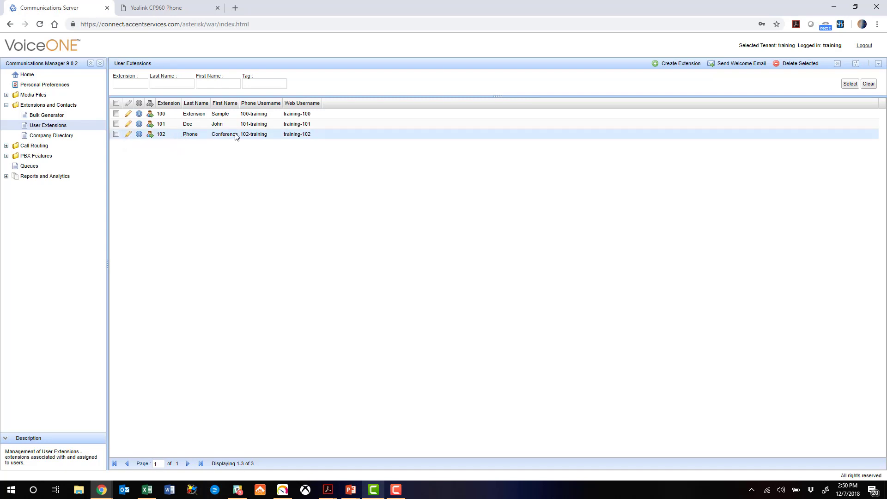
pyautogui.click(129, 135)
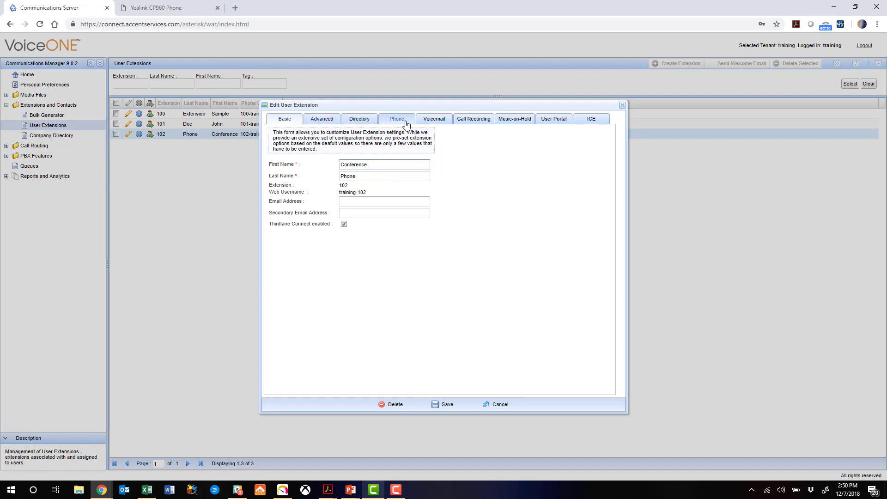
pyautogui.click(406, 124)
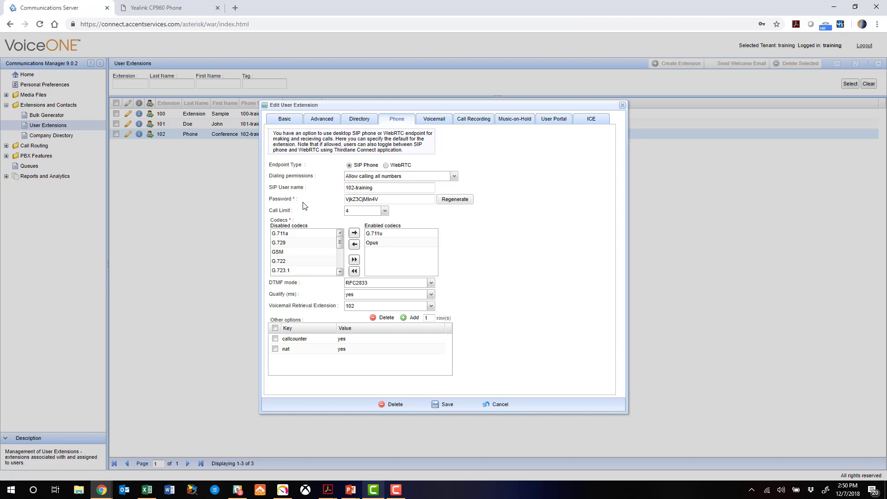
# - Copy extension 102's SIP password and select the user name 102-training
pyautogui.moveTo(394, 198); pyautogui.dragTo(324, 202)
pyautogui.rightClick(361, 197)
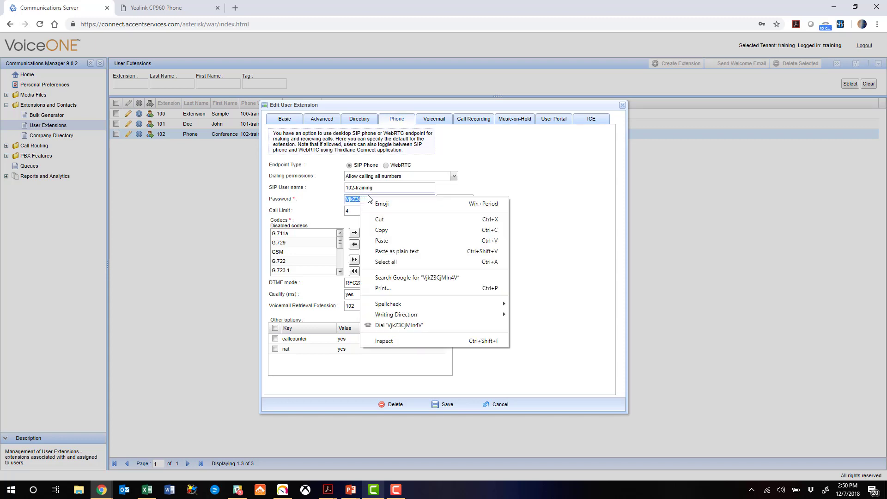
pyautogui.click(392, 230)
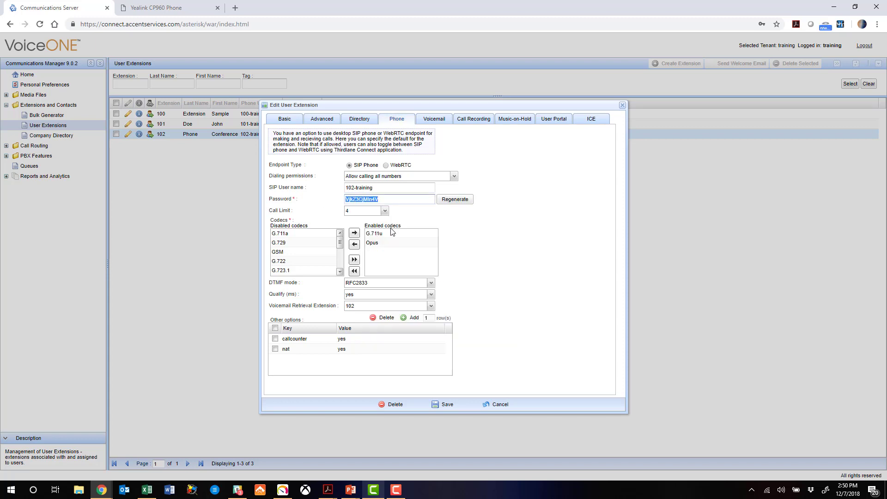
pyautogui.click(393, 200)
pyautogui.moveTo(379, 187); pyautogui.dragTo(342, 203)
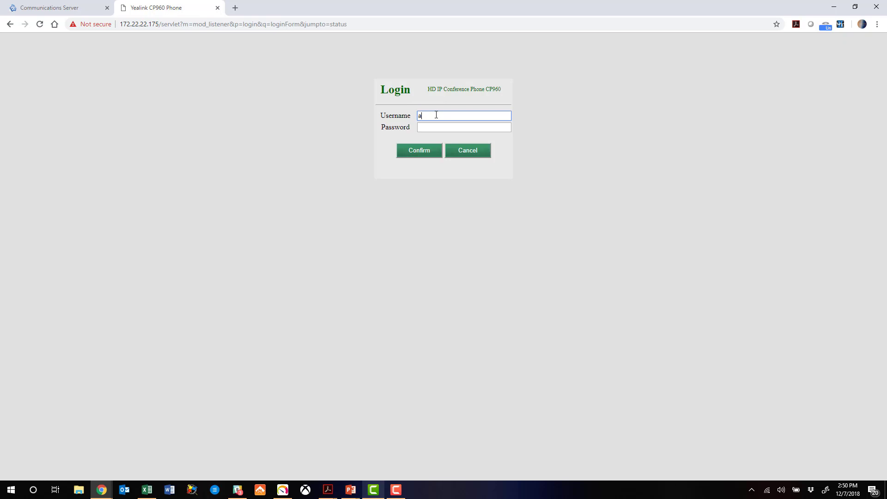
# - Enter the admin password and log in to the Yealink CP960 web interface
pyautogui.press('Tab')
pyautogui.write('admin')
pyautogui.press('Return')
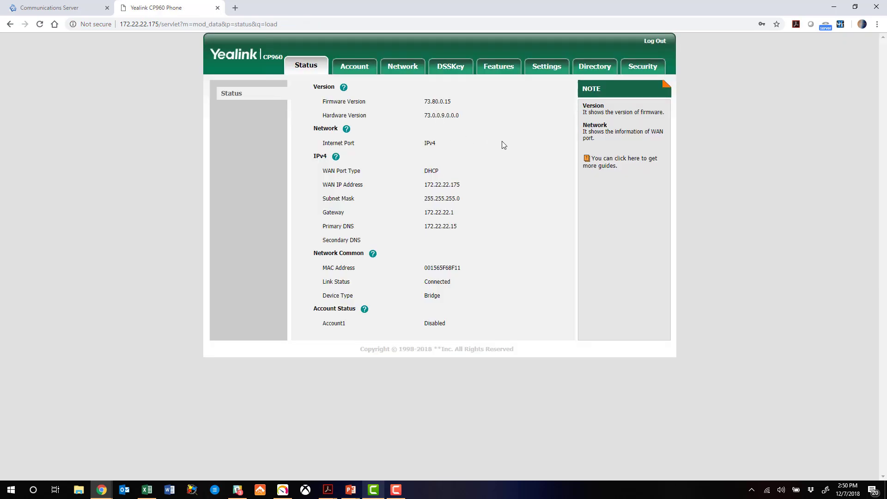
# - Set Account 1 Label and Display Name to 102 and Register Name to 102-training
pyautogui.click(356, 68)
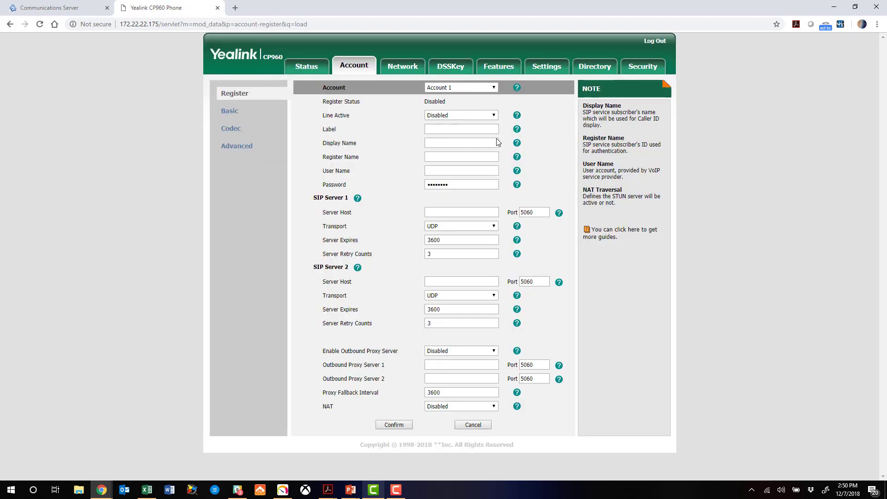
pyautogui.click(460, 128)
pyautogui.write('102')
pyautogui.press('Tab')
pyautogui.write('102')
pyautogui.press('Tab')
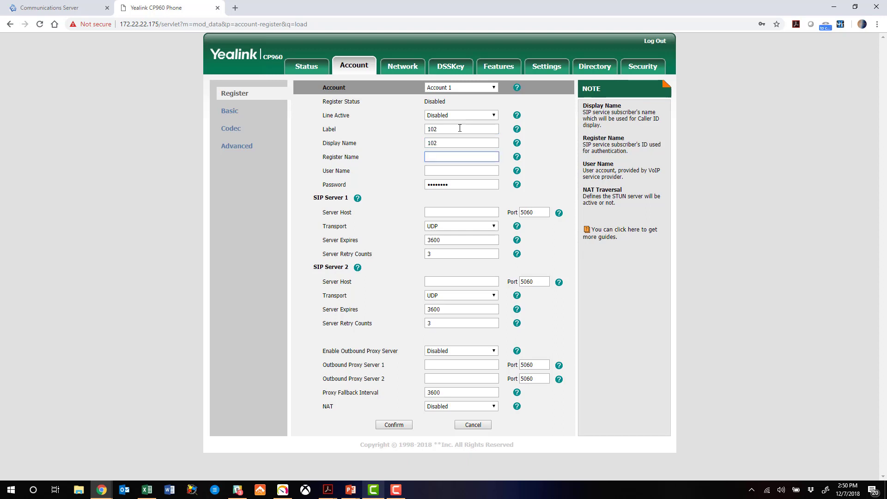
pyautogui.write('102-training')
# - Fill User Name 102-training and paste the copied SIP password into Password
pyautogui.press('Tab')
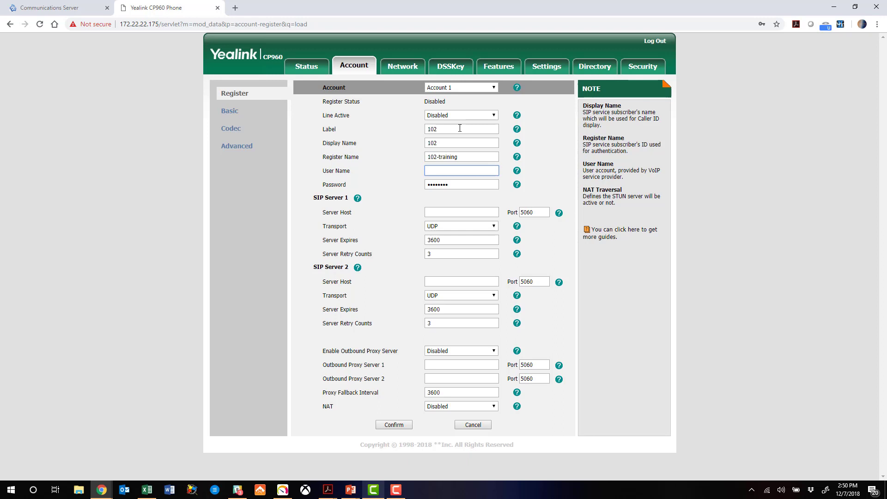
pyautogui.write('102-training')
pyautogui.press('Tab')
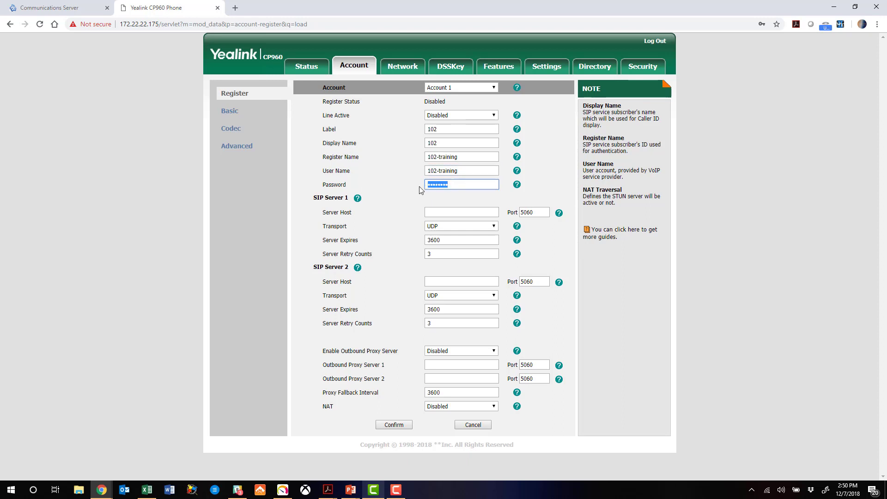
pyautogui.rightClick(469, 185)
pyautogui.click(493, 252)
# - Set SIP Server 1 to connect.accentservices.com and Server Expires to 1800
pyautogui.click(461, 212)
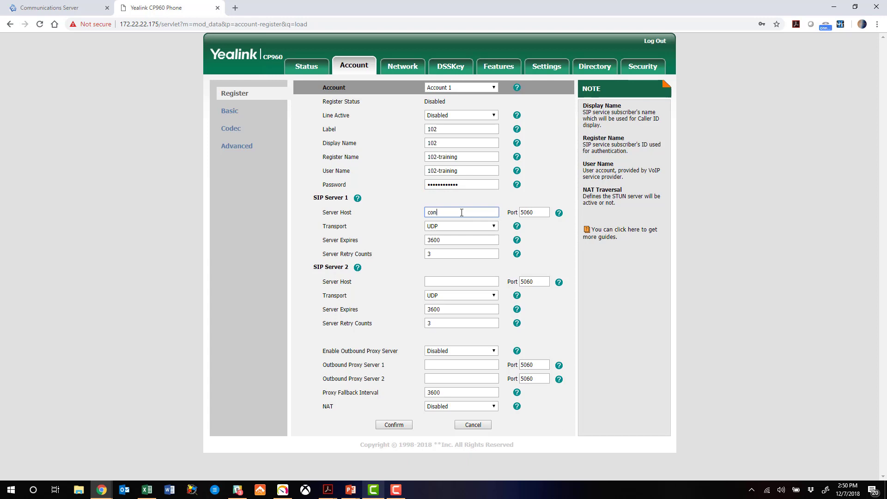
pyautogui.write('connect.accentservices.com')
pyautogui.doubleClick(444, 240)
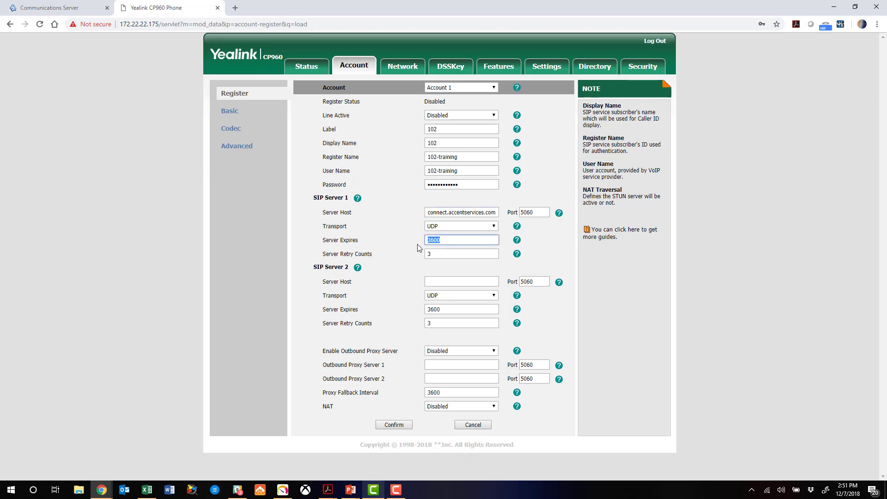
pyautogui.write('18')
# - Set Line Active to Enabled and save Account 1 so it registers
pyautogui.click(483, 116)
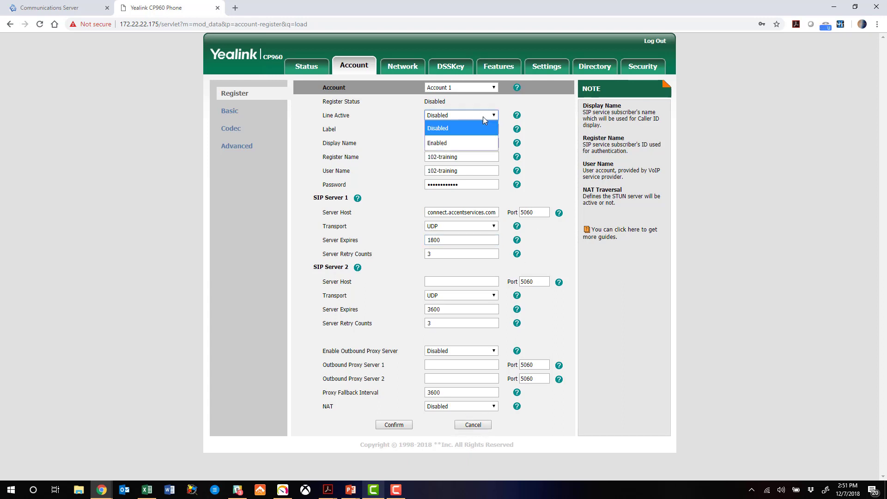
pyautogui.click(460, 143)
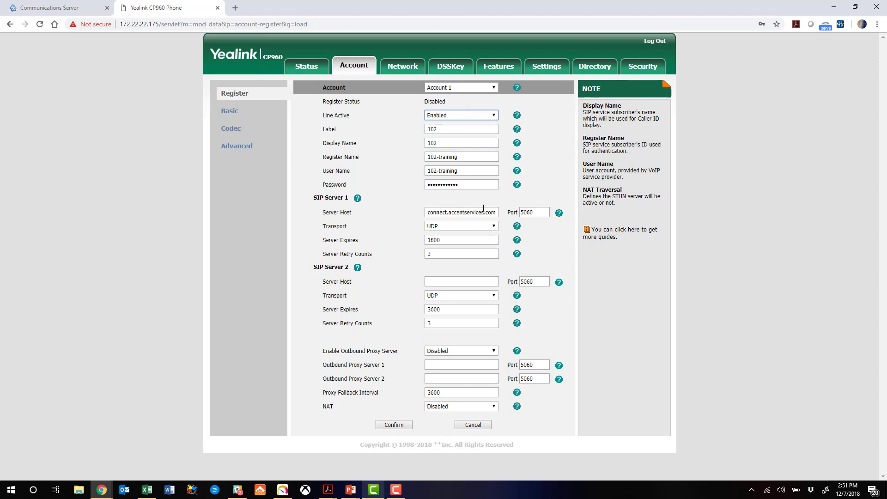
pyautogui.click(394, 424)
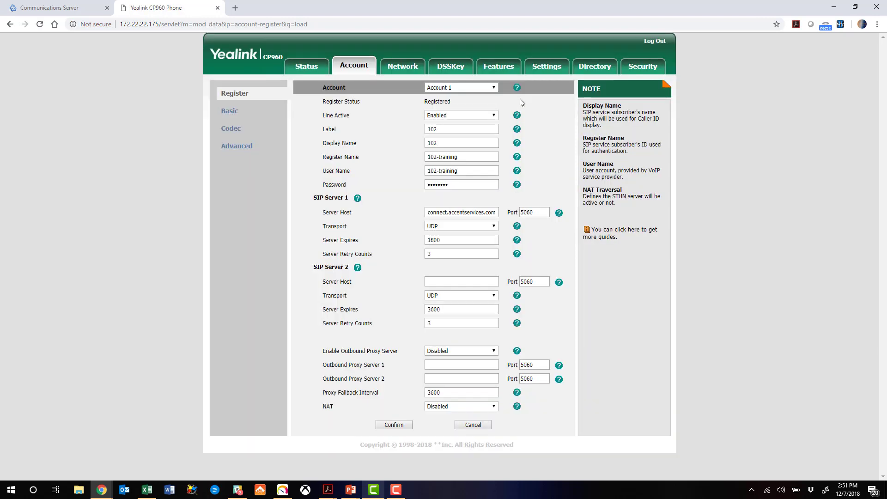
# - Verify extension 102 shows Status OK with Yealink SIP-CP960 73.80.0.15 user agent, then close details
pyautogui.click(464, 105)
pyautogui.click(69, 8)
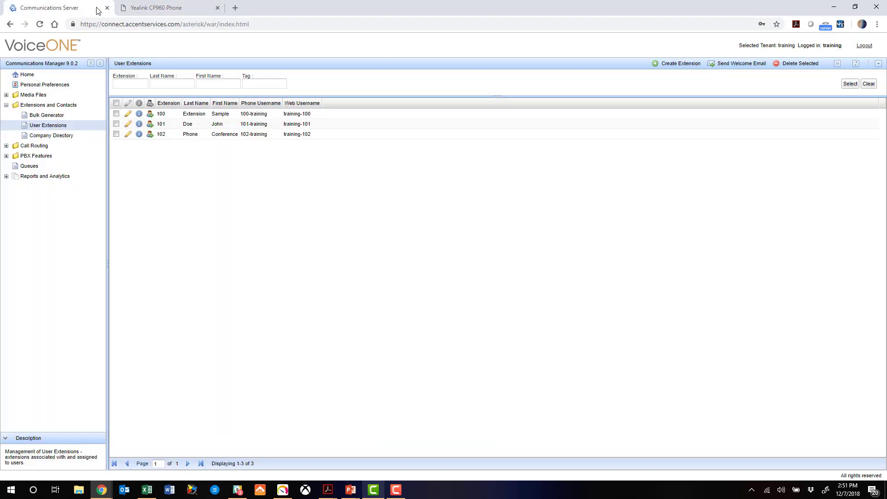
pyautogui.click(139, 135)
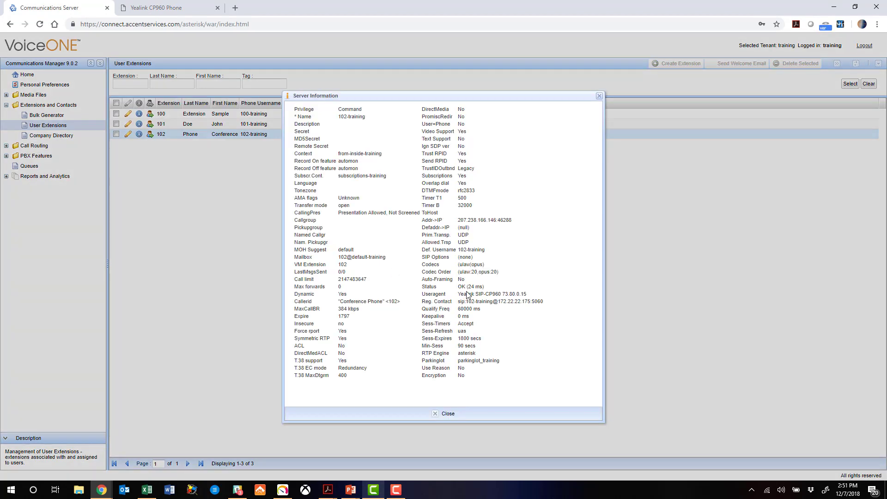
pyautogui.moveTo(462, 294)
pyautogui.mouseDown()
pyautogui.moveTo(533, 299)
pyautogui.moveTo(458, 303)
pyautogui.mouseUp()
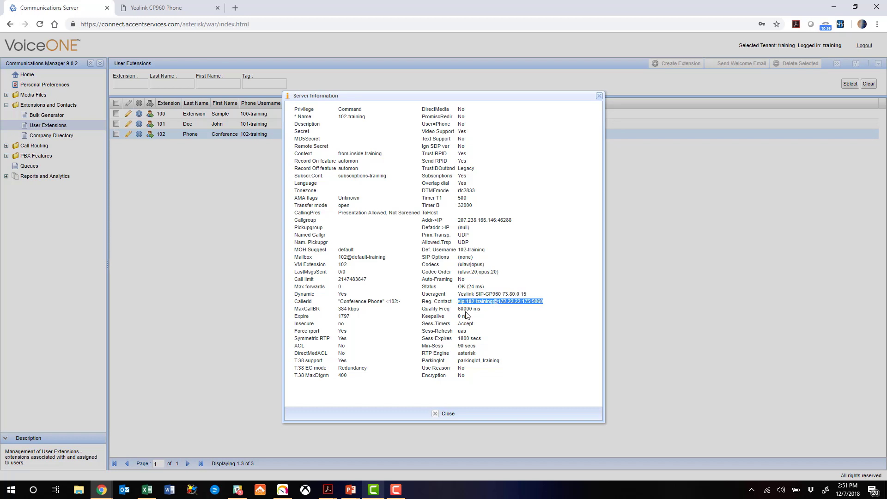
pyautogui.click(503, 319)
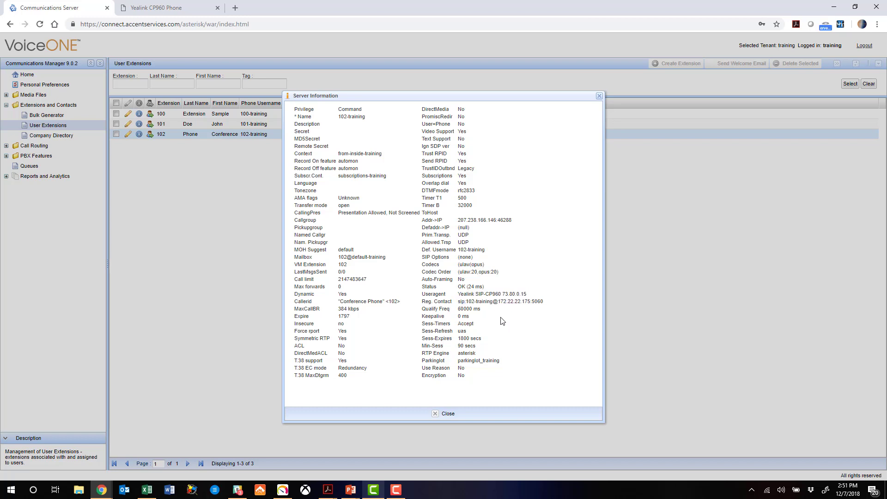
pyautogui.click(446, 415)
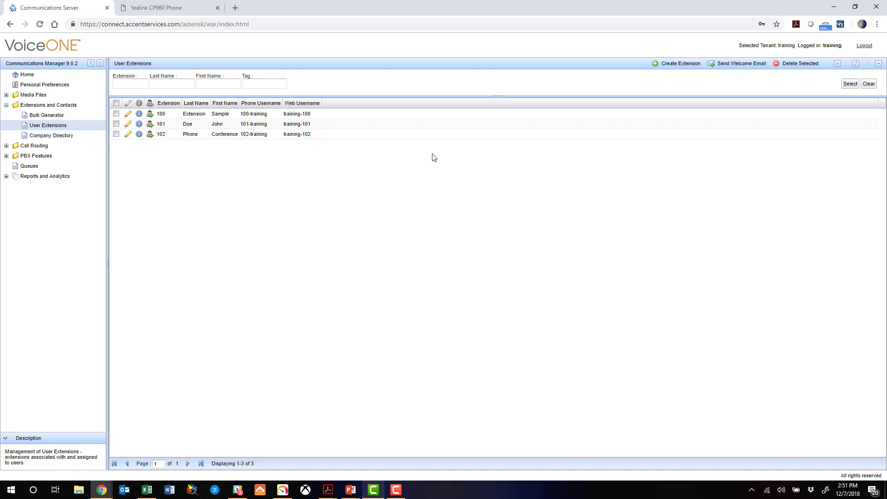